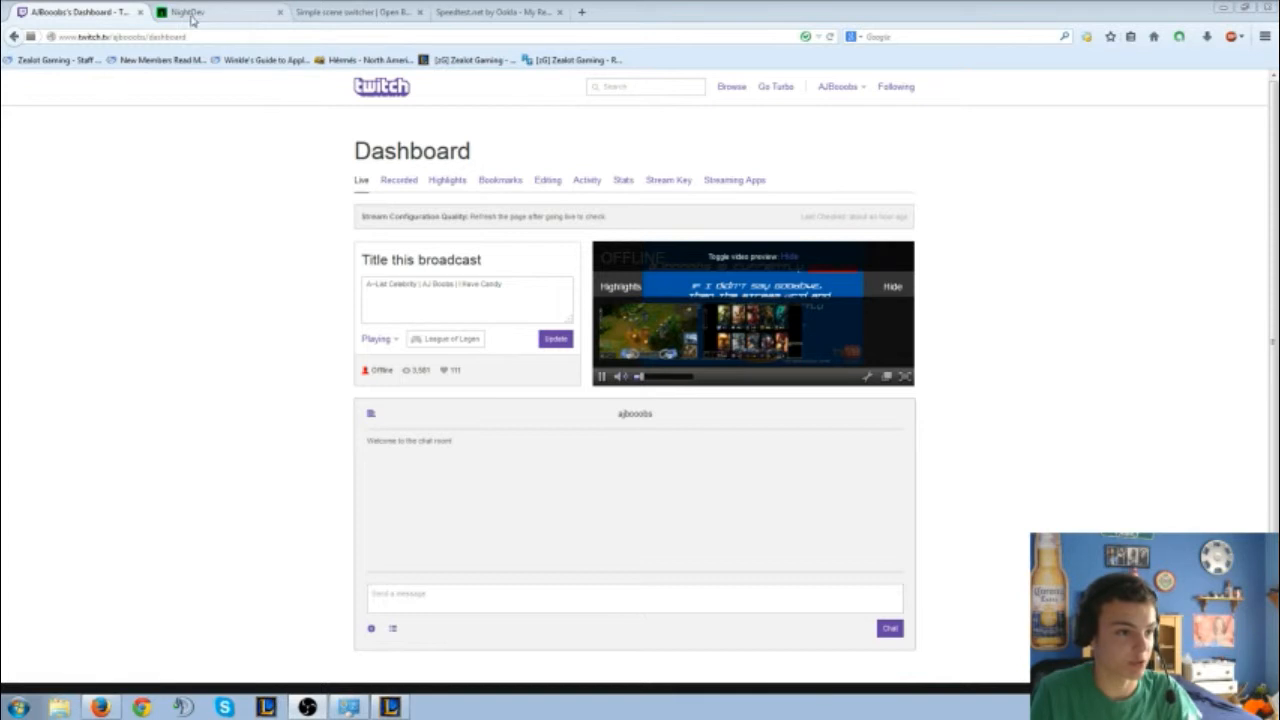
Step: View the Speedtest result, and open the Open Broadcaster Software settings window beside it
{"action": "left_click", "coordinate": [463, 12]}
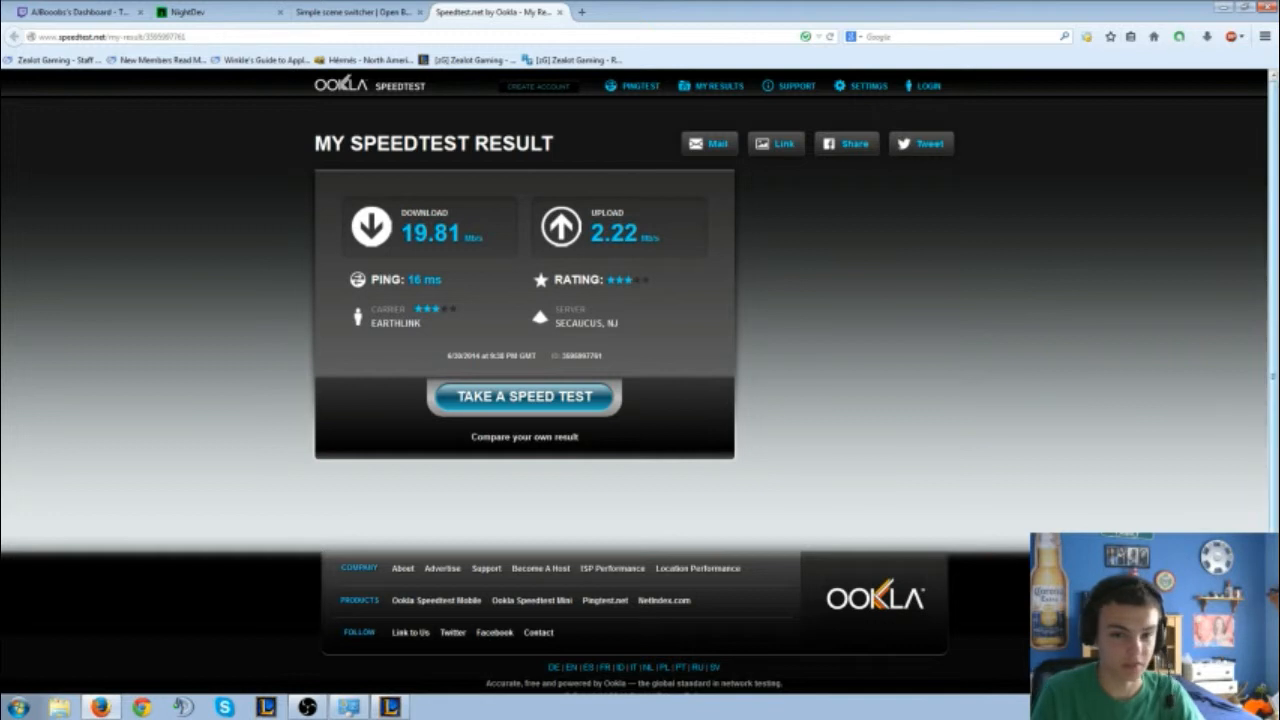
{"action": "left_click", "coordinate": [307, 707]}
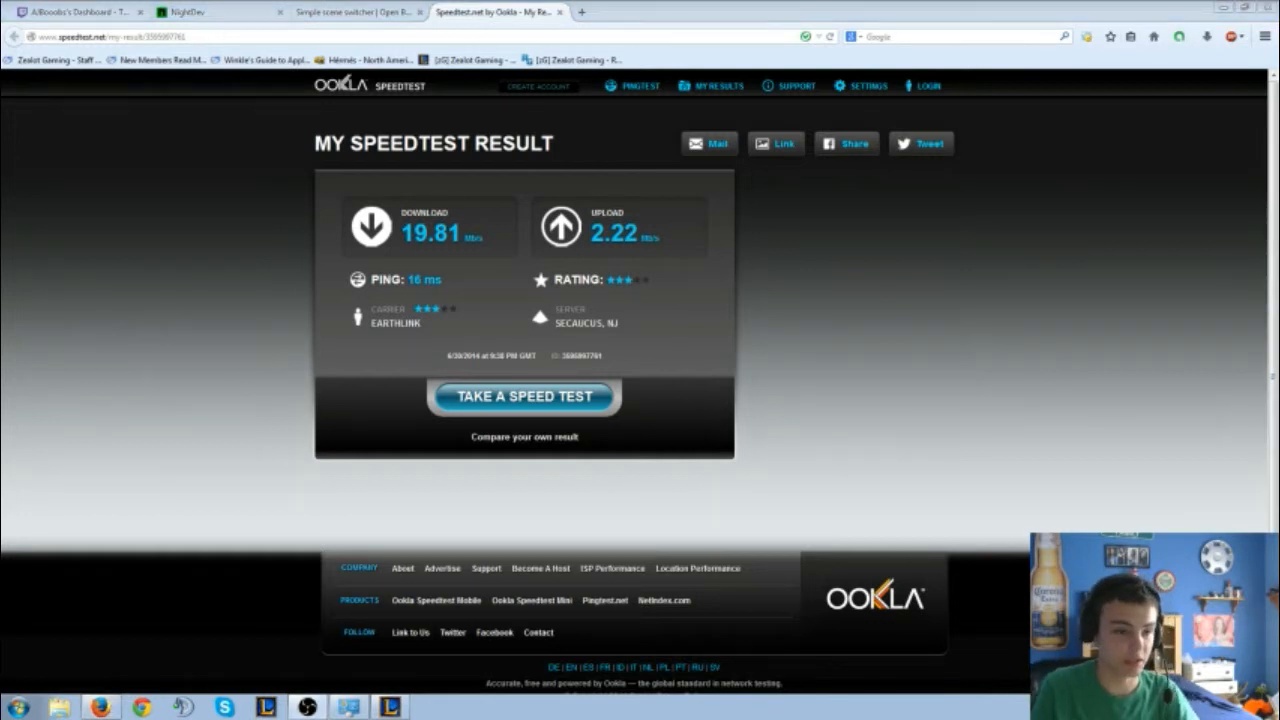
{"action": "left_click", "coordinate": [851, 145]}
{"action": "left_click", "coordinate": [860, 162]}
{"action": "left_click_drag", "start_coordinate": [638, 131], "coordinate": [1000, 106]}
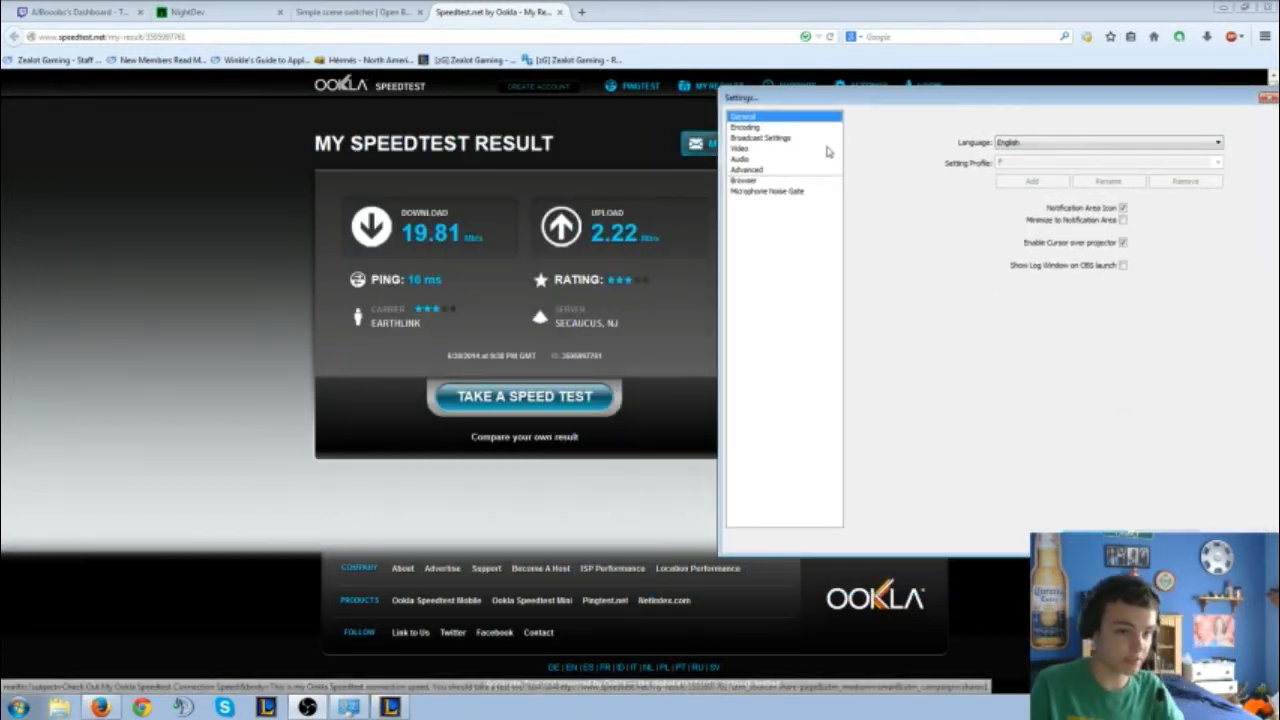
Step: Review the Encoding settings, including the bitrates available for audio encoding
{"action": "left_click", "coordinate": [745, 127]}
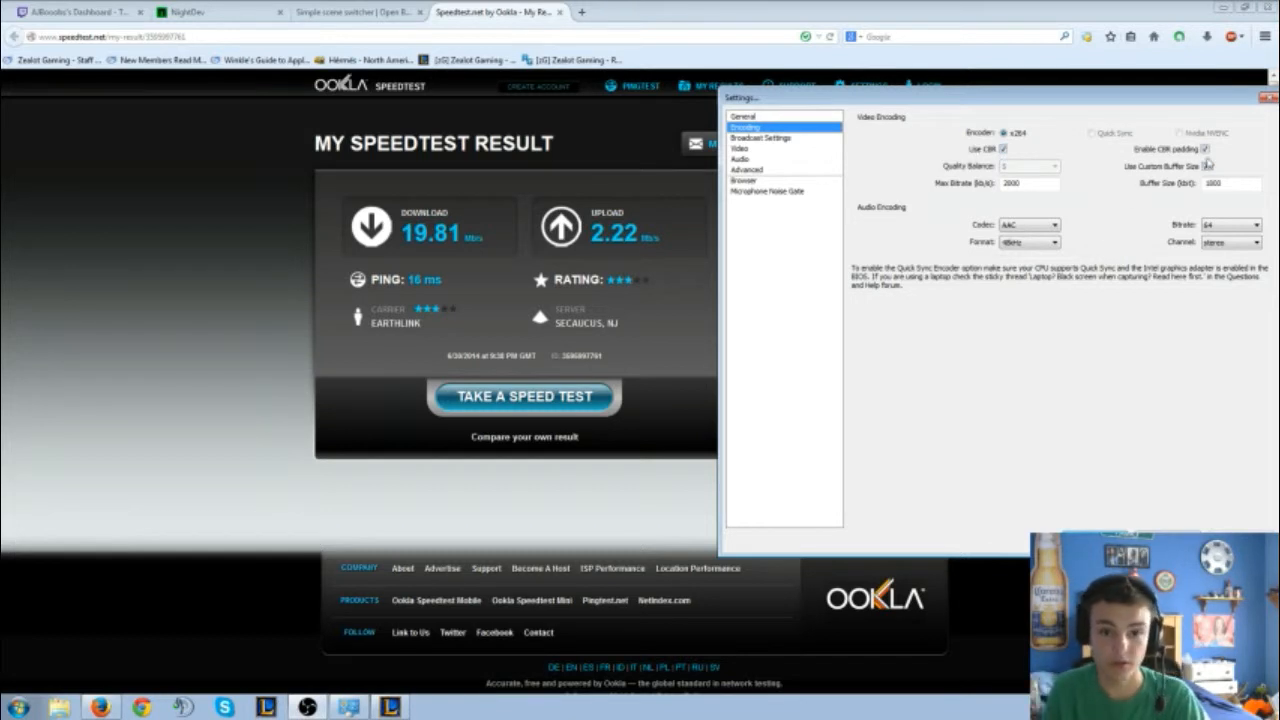
{"action": "left_click", "coordinate": [1230, 228]}
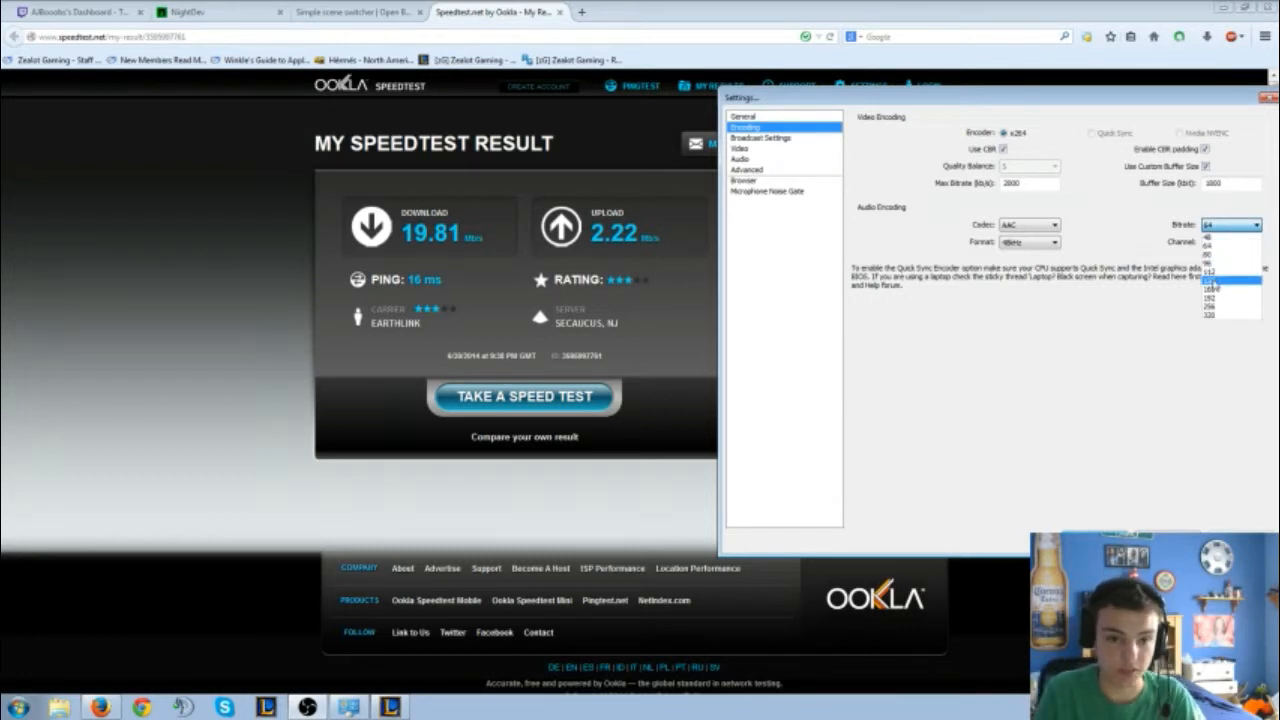
{"action": "left_click", "coordinate": [1224, 229]}
Step: Select File Output Only as the mode in the Broadcast Settings
{"action": "left_click", "coordinate": [757, 138]}
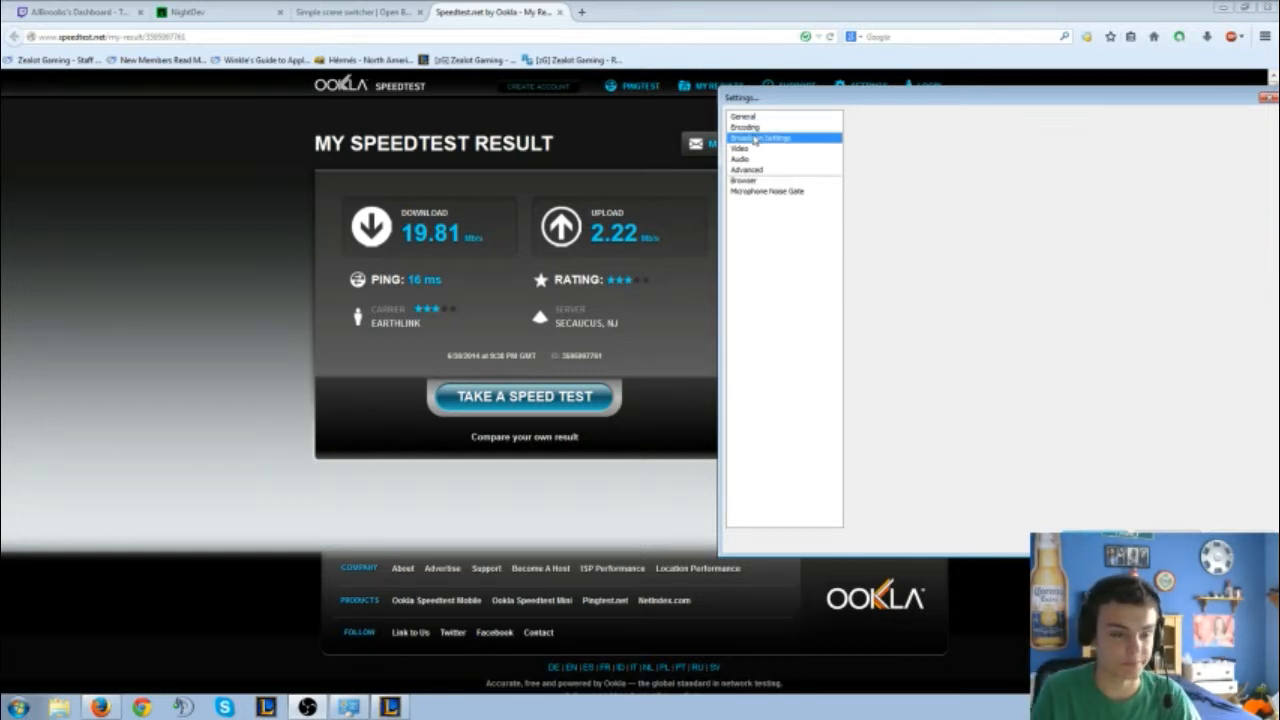
{"action": "left_click", "coordinate": [1056, 130]}
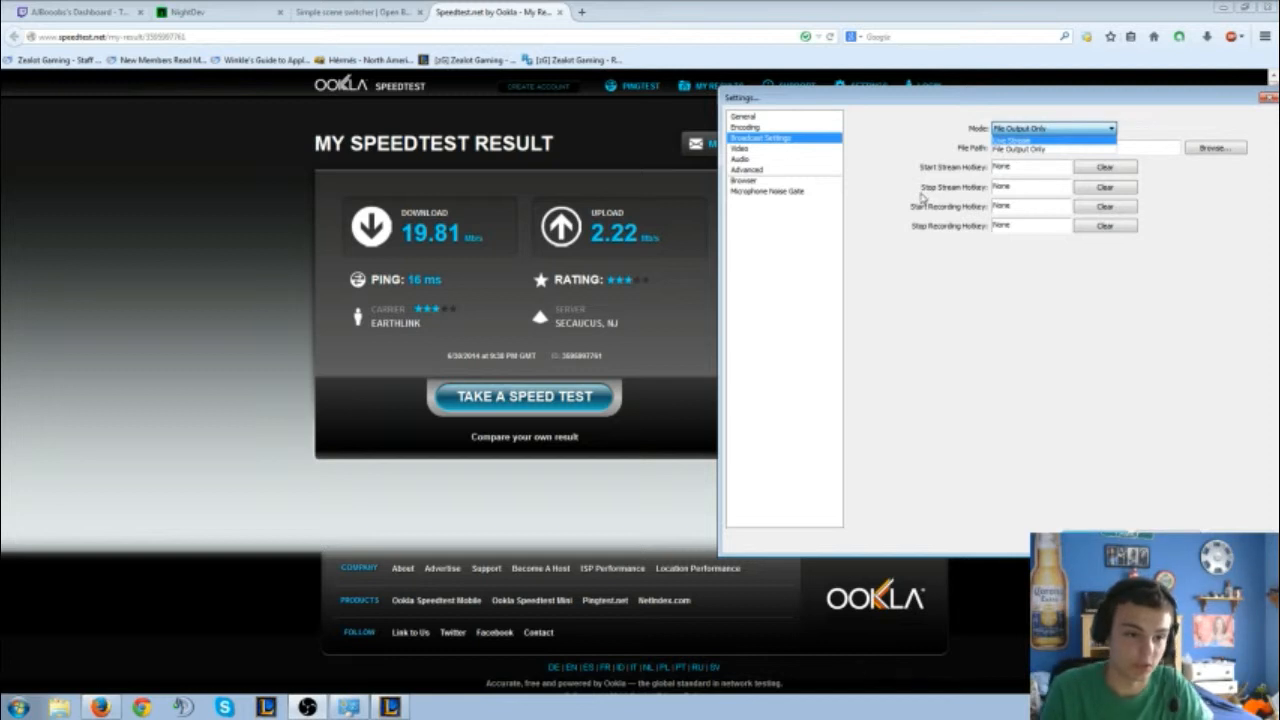
{"action": "left_click", "coordinate": [1045, 149]}
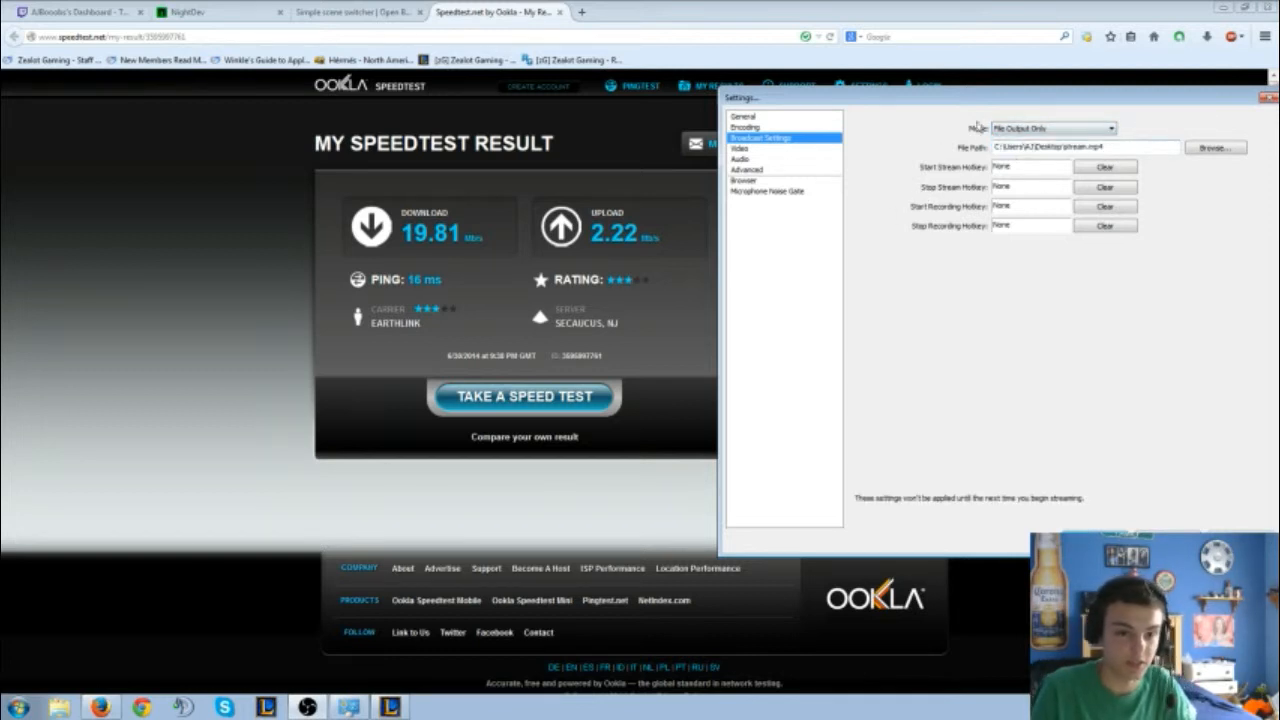
Step: In the Video settings, choose AMD Radeon HD 6670 as the video adapter and examine the resolution downscale options
{"action": "left_click", "coordinate": [748, 149]}
{"action": "left_click", "coordinate": [681, 396]}
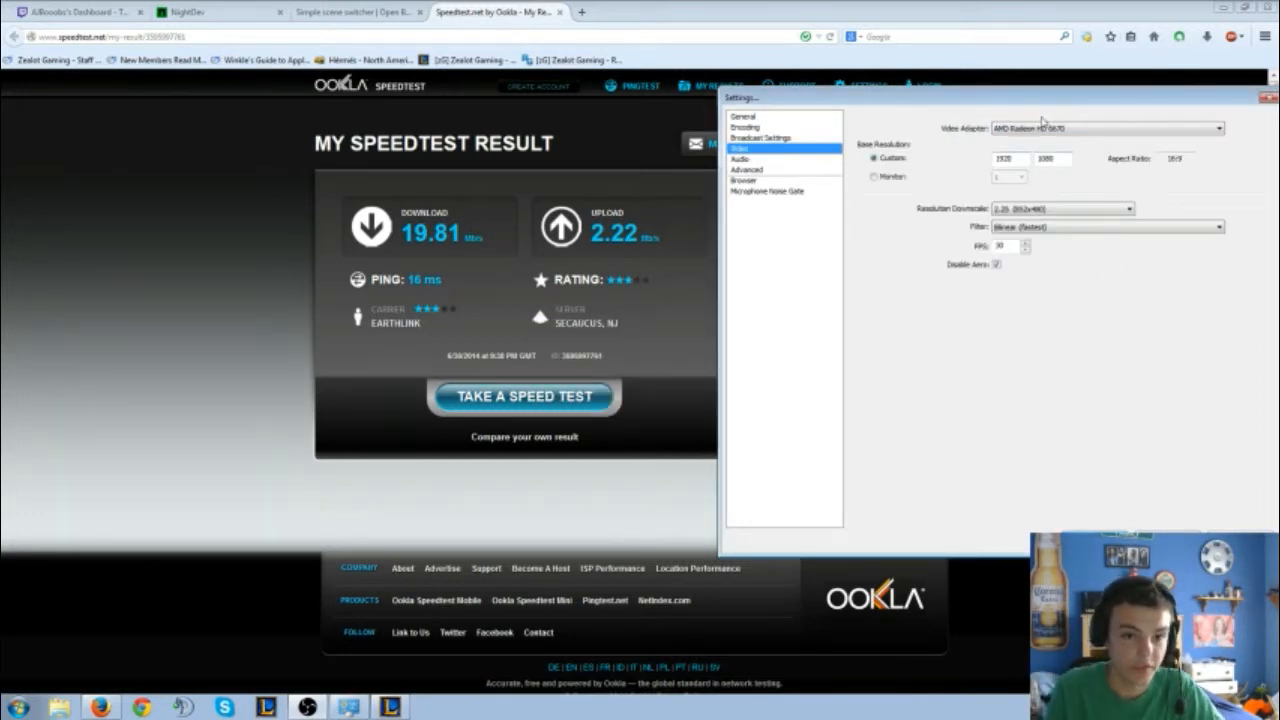
{"action": "left_click", "coordinate": [1040, 127]}
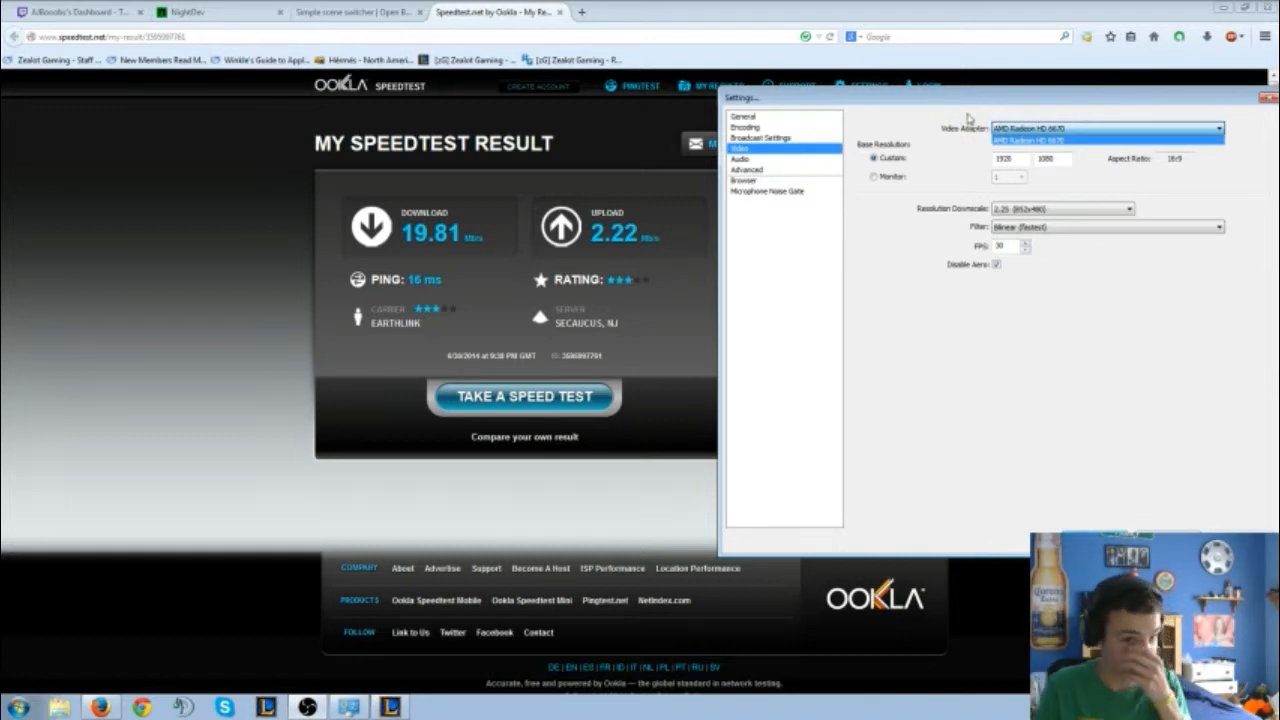
{"action": "left_click", "coordinate": [1041, 139]}
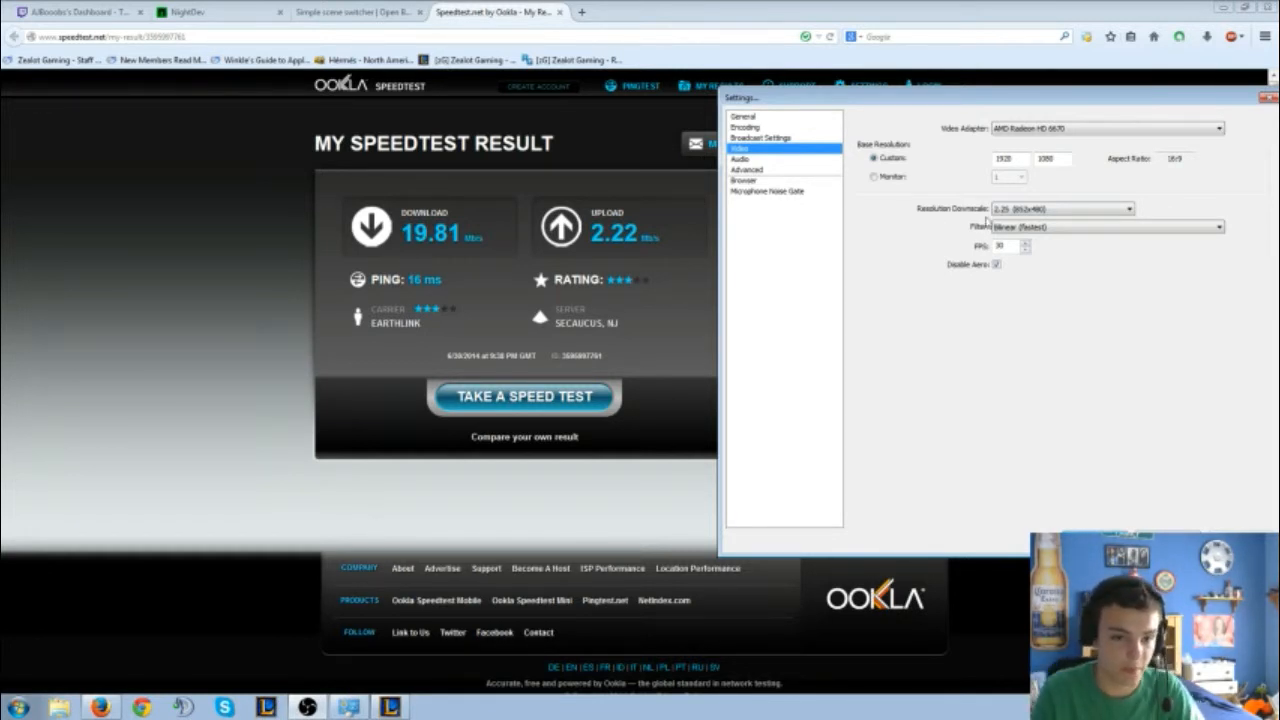
{"action": "left_click", "coordinate": [1004, 210]}
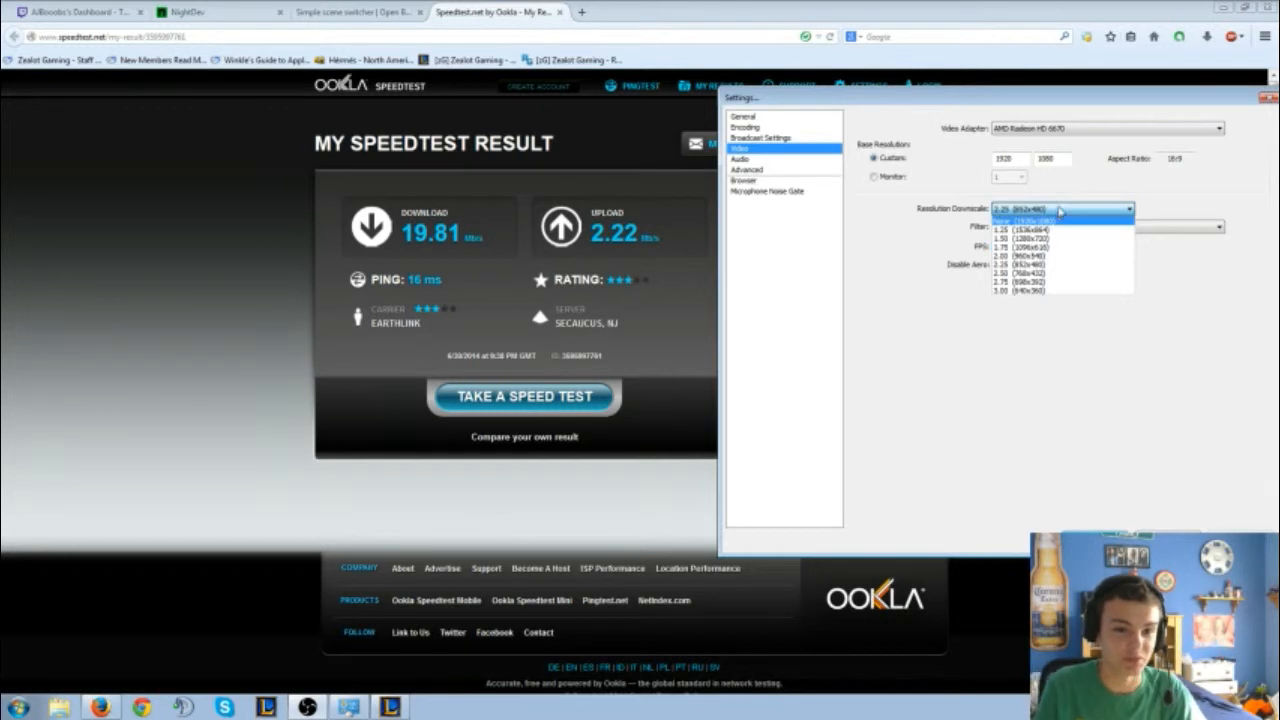
{"action": "left_click", "coordinate": [1056, 212]}
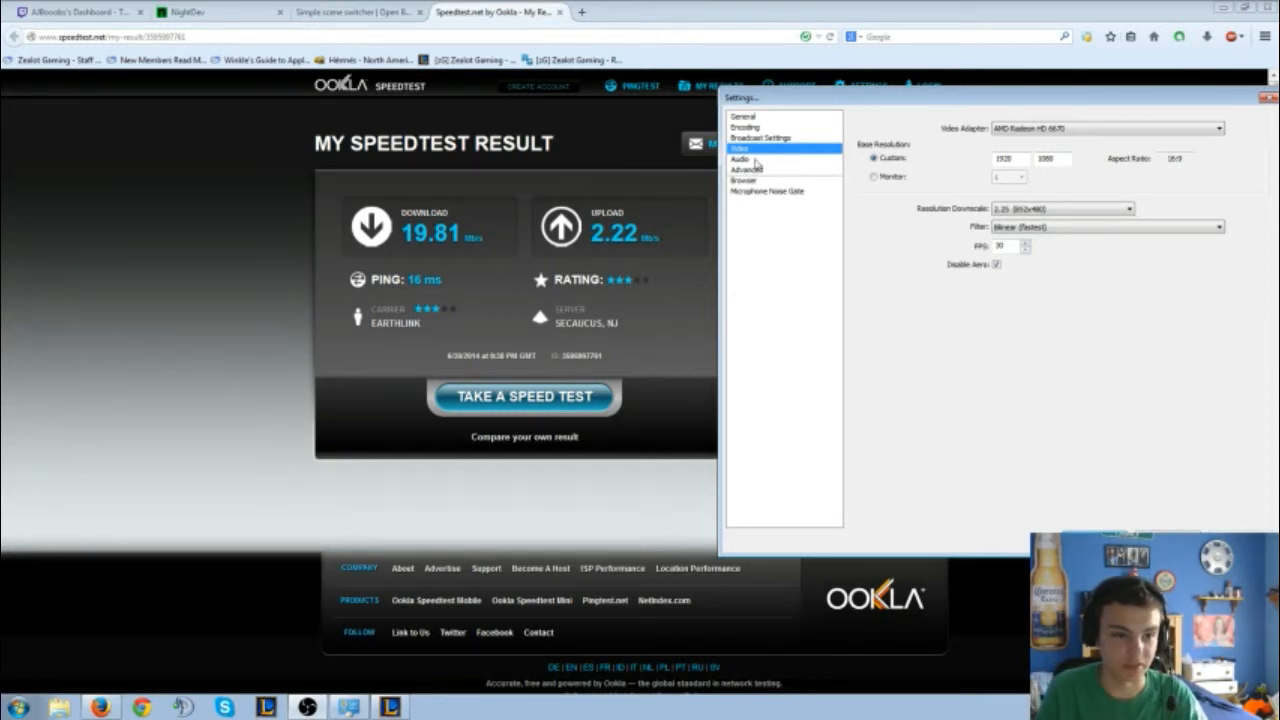
Step: Review the Audio settings and examine the x264 CPU preset choices in the Advanced settings
{"action": "left_click", "coordinate": [740, 159]}
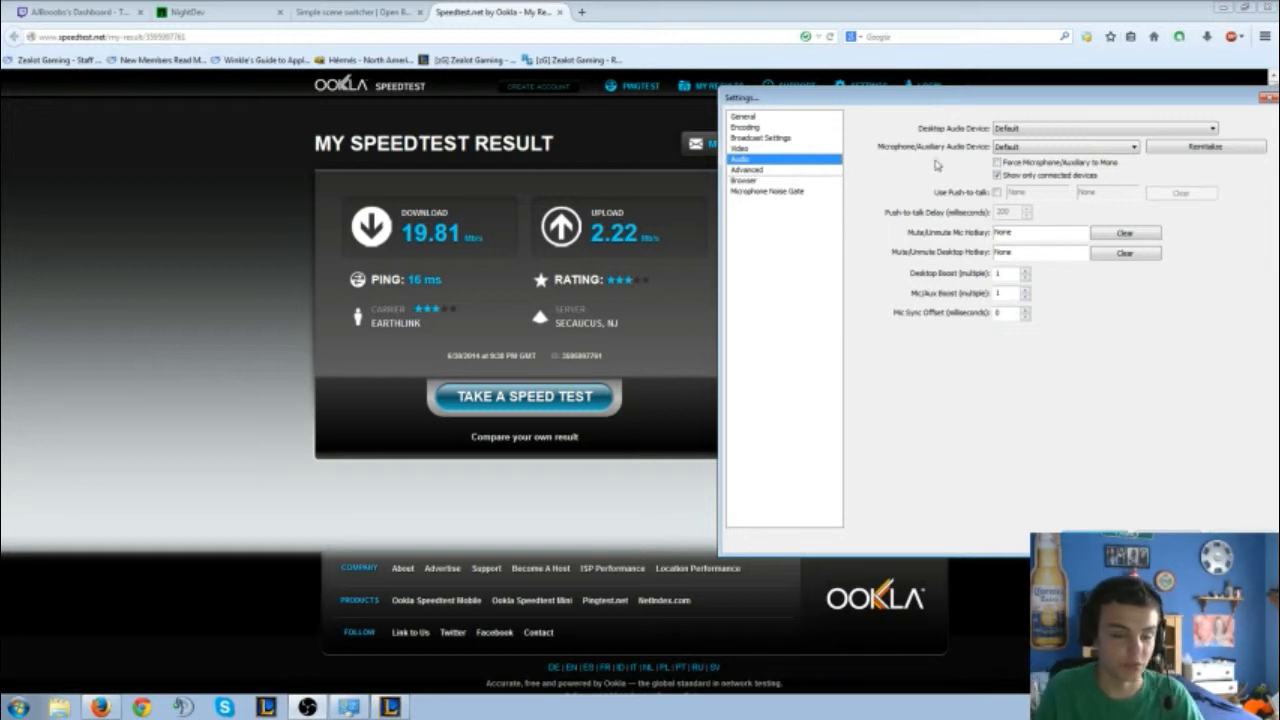
{"action": "left_click", "coordinate": [774, 171]}
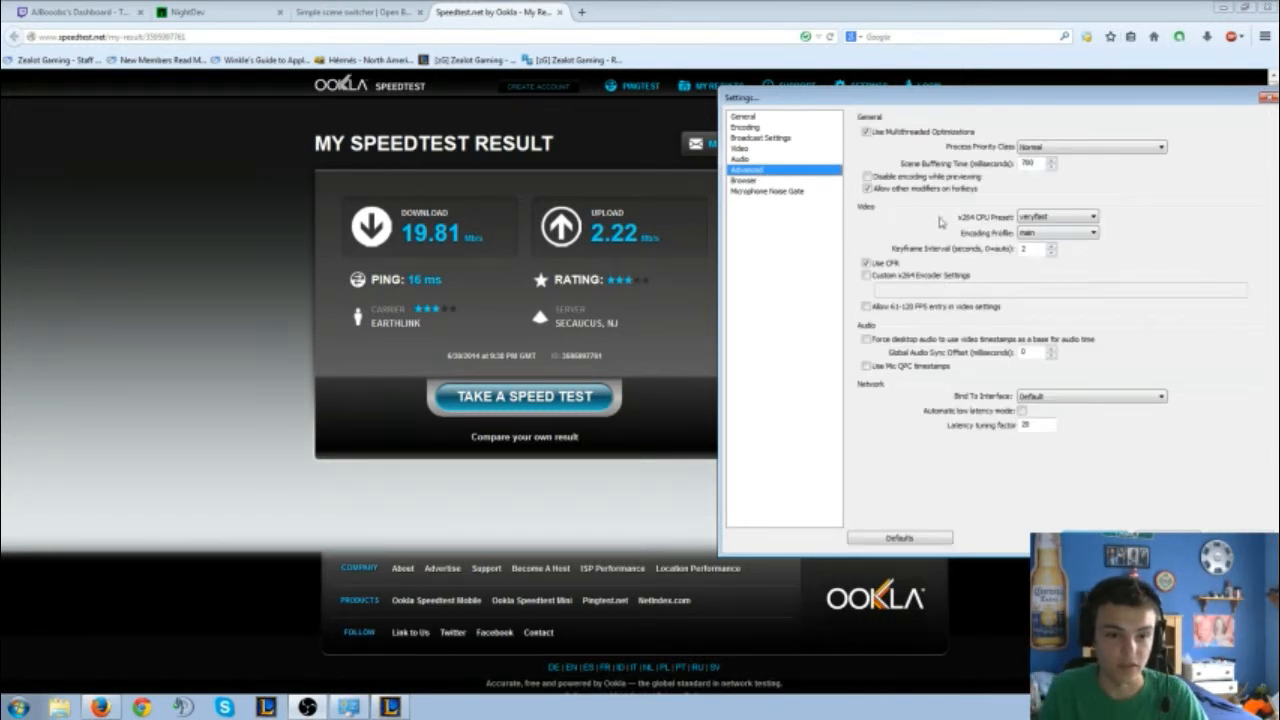
{"action": "left_click", "coordinate": [1059, 218]}
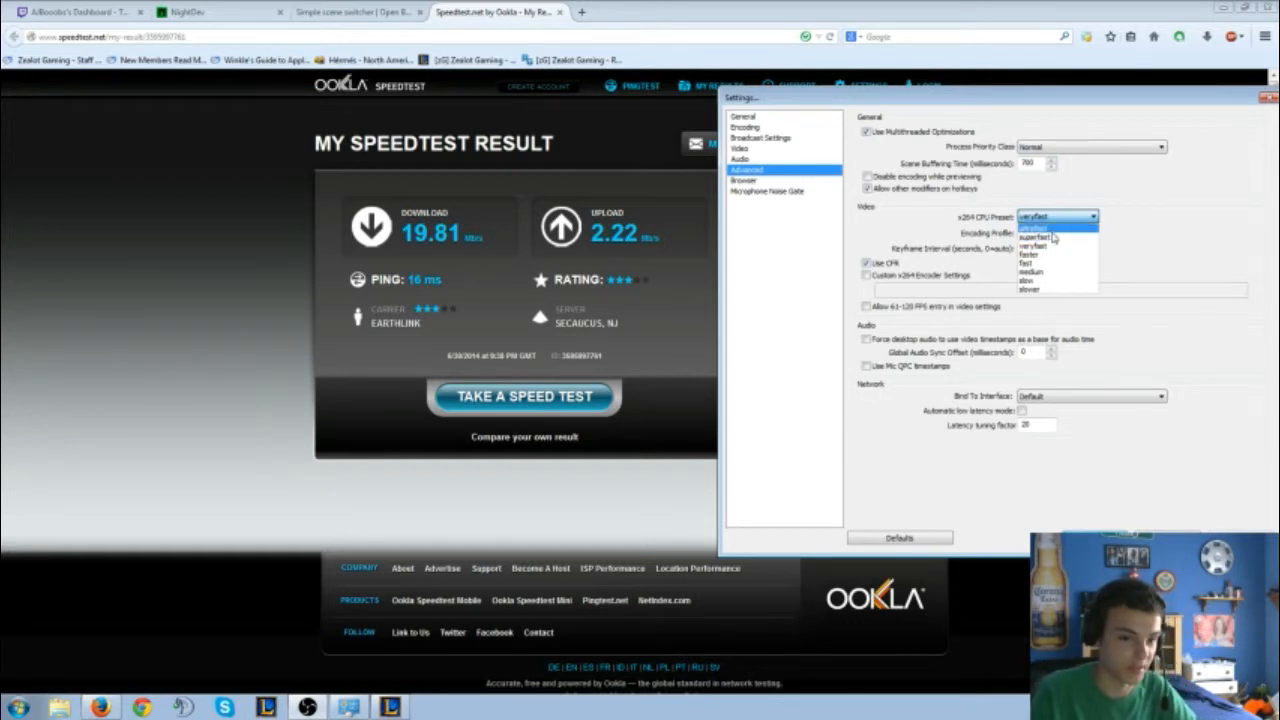
{"action": "left_click", "coordinate": [1047, 218]}
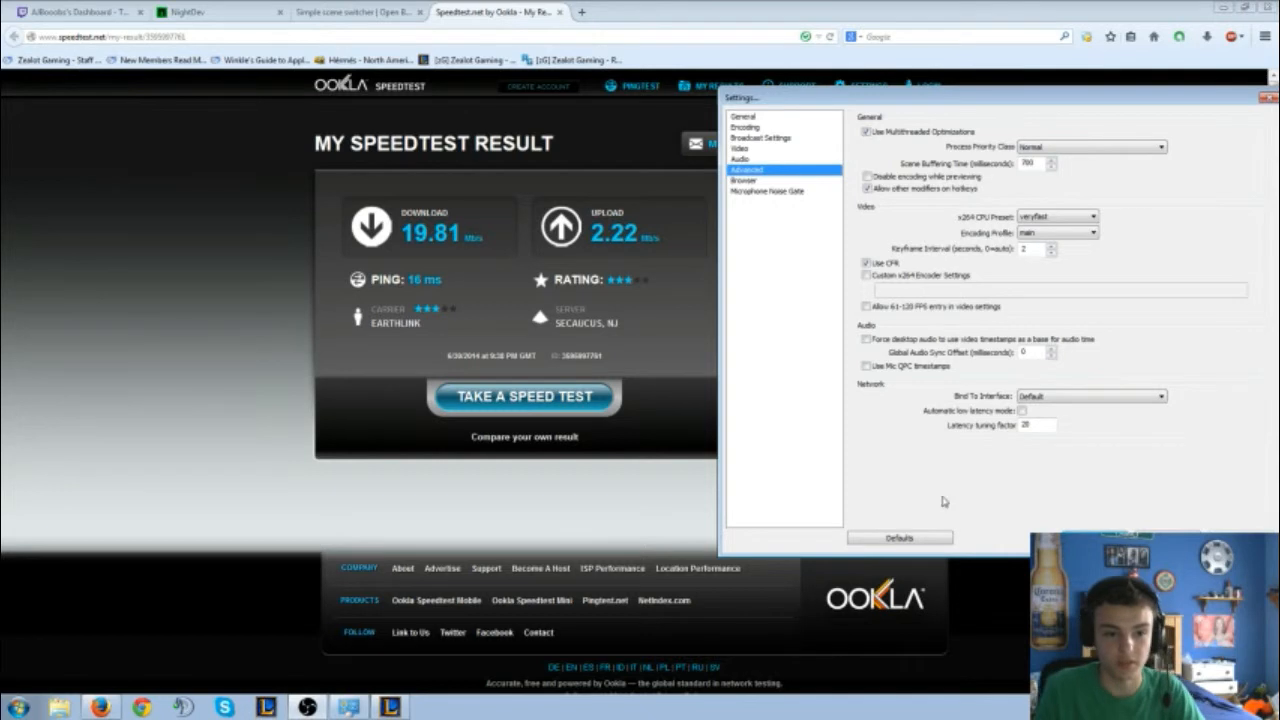
Step: Check the Microphone Noise Gate settings, and clear the settings and main broadcaster windows off the screen
{"action": "left_click", "coordinate": [781, 192]}
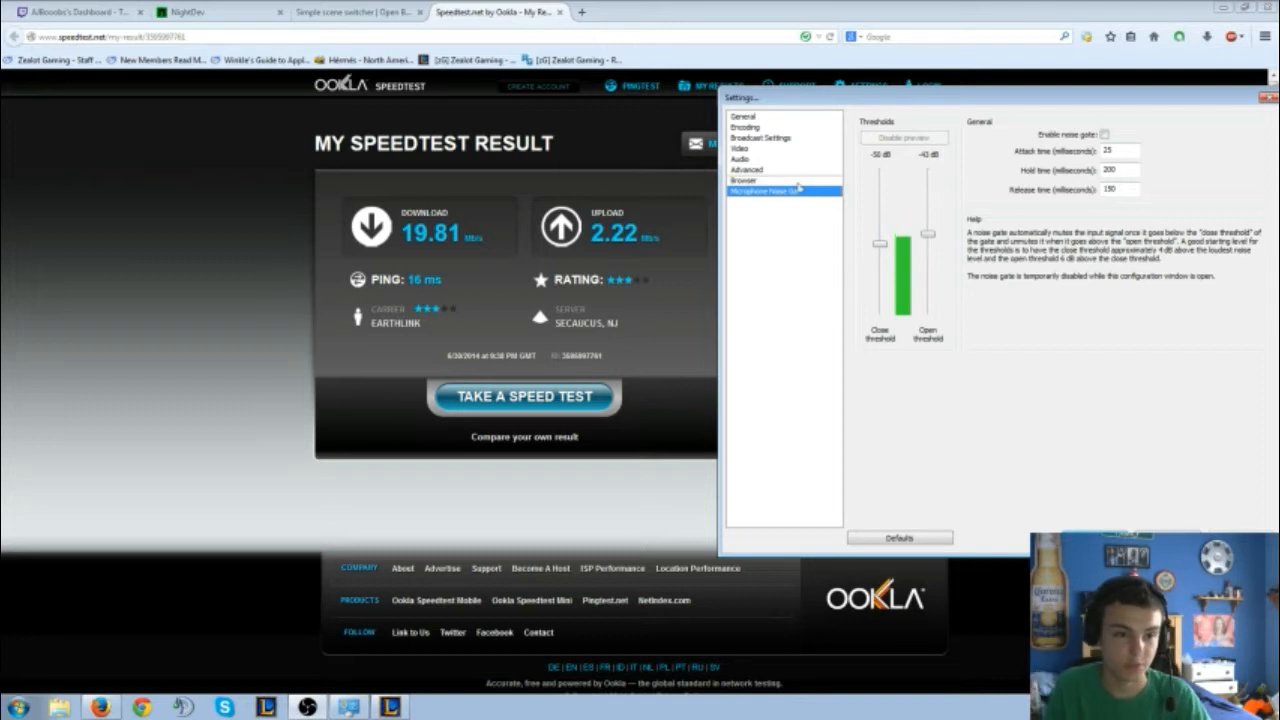
{"action": "left_click", "coordinate": [1090, 545]}
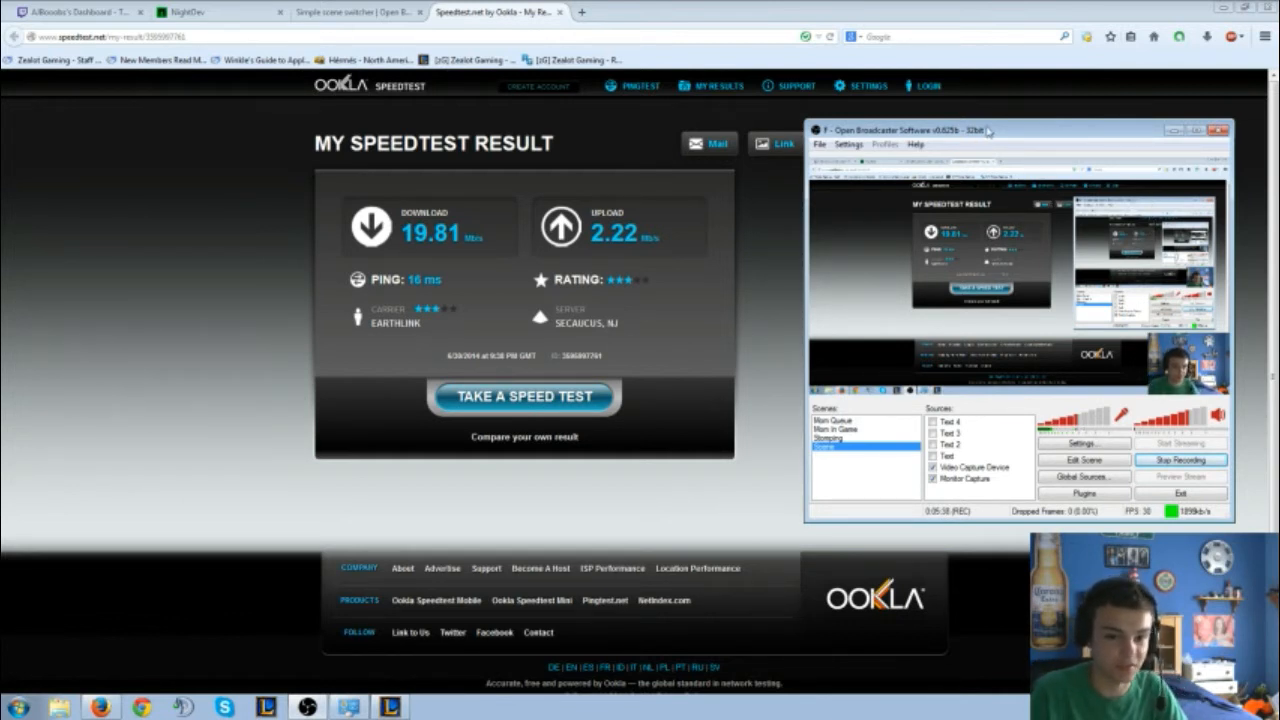
{"action": "left_click_drag", "start_coordinate": [987, 131], "coordinate": [1279, 130]}
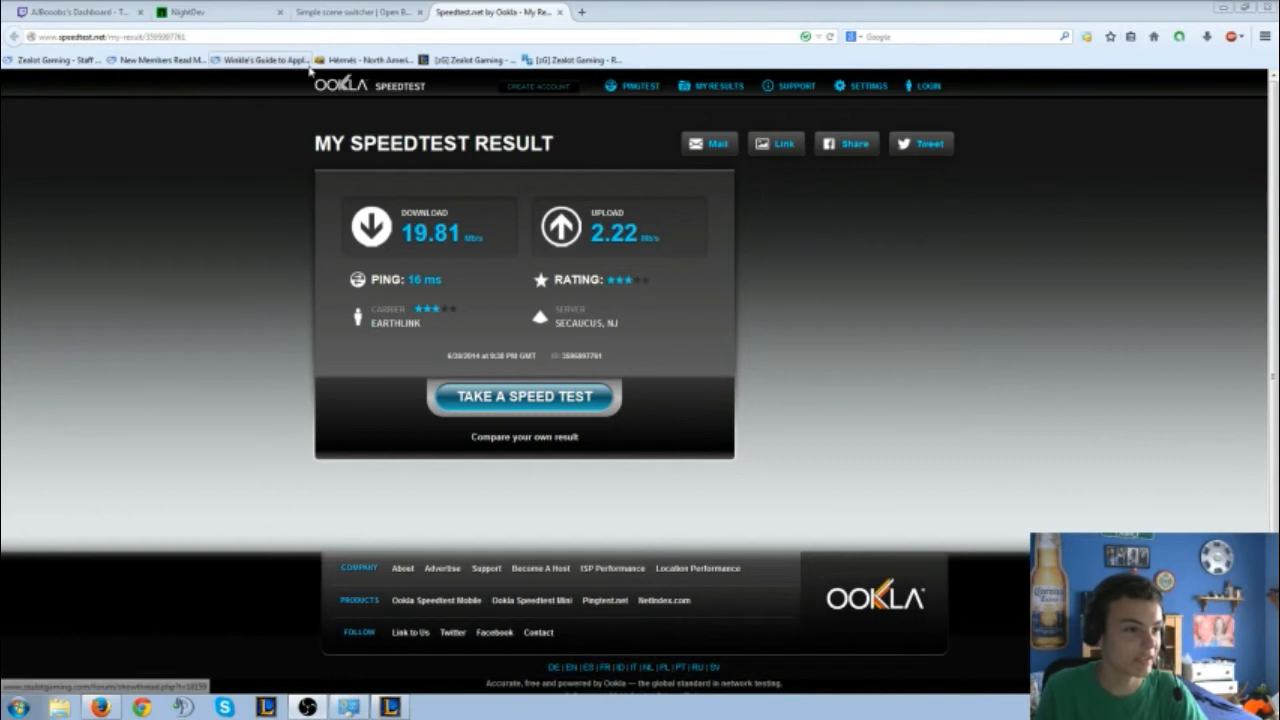
Step: Browse the NightDev projects list and look at the Stream Donations page, returning to the list
{"action": "left_click", "coordinate": [200, 12]}
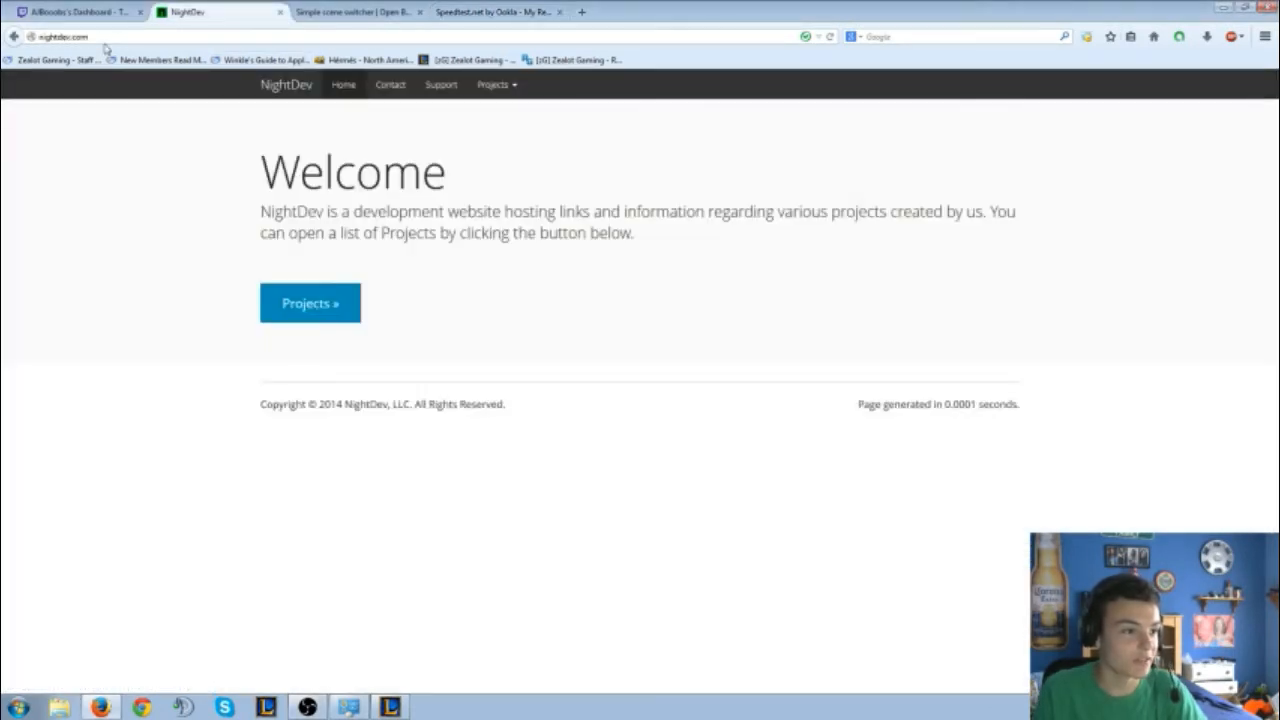
{"action": "left_click", "coordinate": [310, 301]}
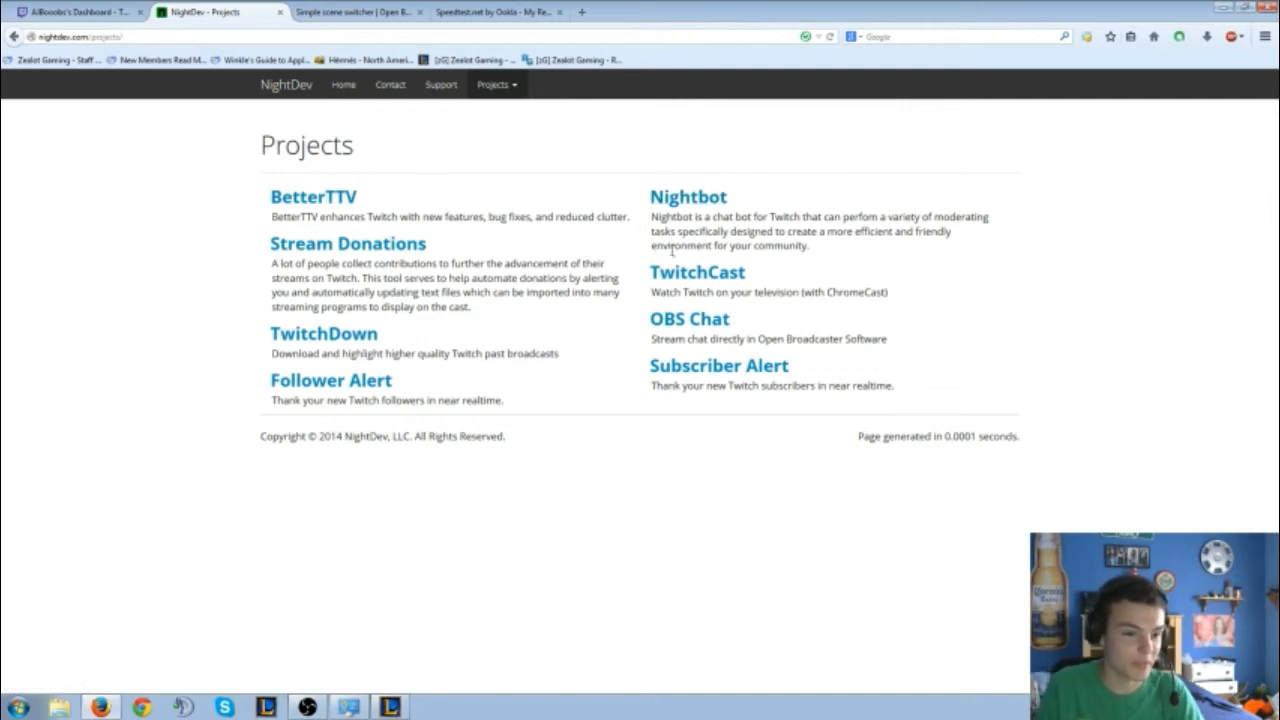
{"action": "left_click", "coordinate": [365, 248]}
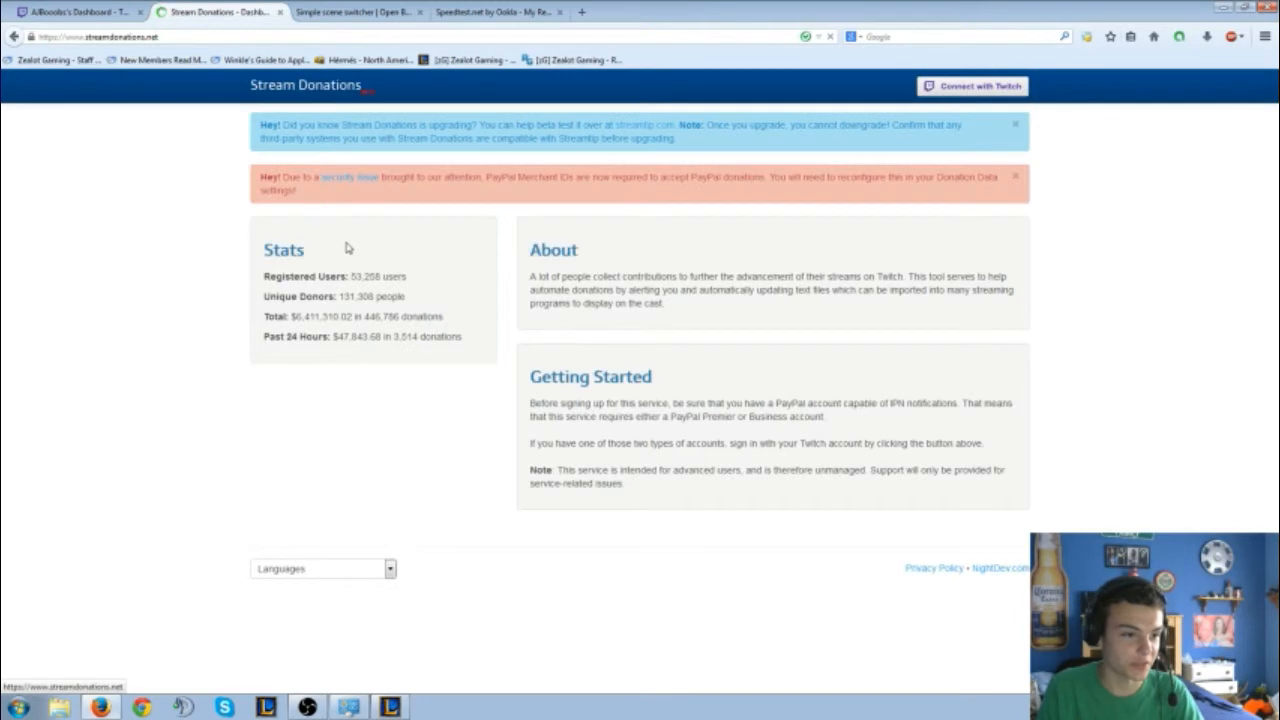
{"action": "left_click", "coordinate": [14, 38]}
Step: Look through the first three steps of NightDev's Follower Alert installation guide for OBS and close it
{"action": "left_click", "coordinate": [320, 386]}
{"action": "left_click", "coordinate": [364, 292]}
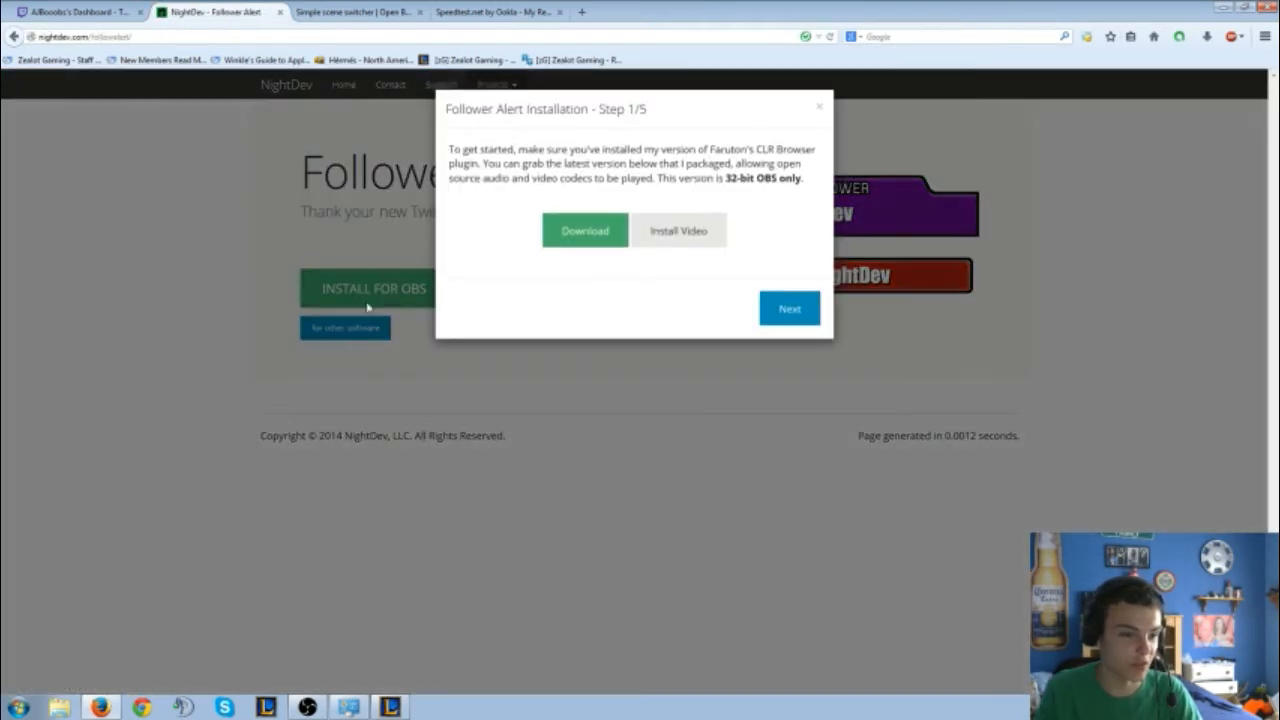
{"action": "left_click", "coordinate": [773, 318]}
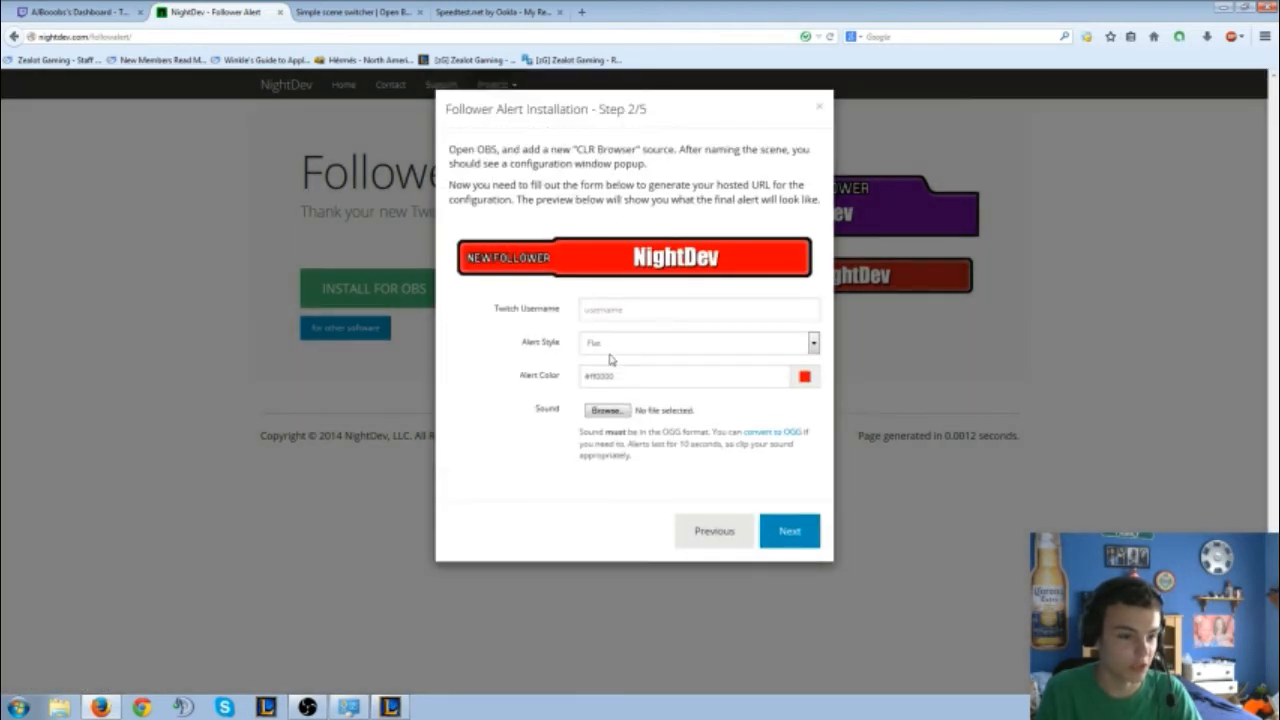
{"action": "left_click", "coordinate": [789, 531]}
{"action": "left_click_drag", "start_coordinate": [524, 189], "coordinate": [608, 200]}
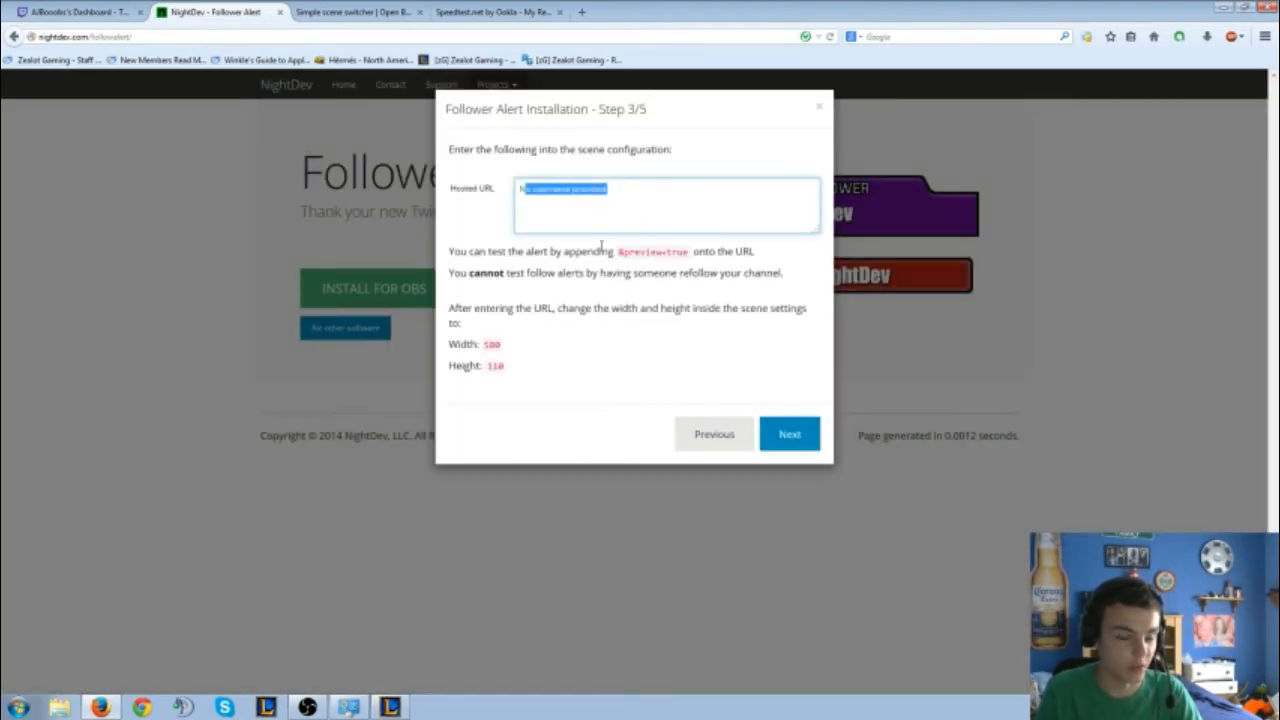
{"action": "left_click", "coordinate": [819, 105]}
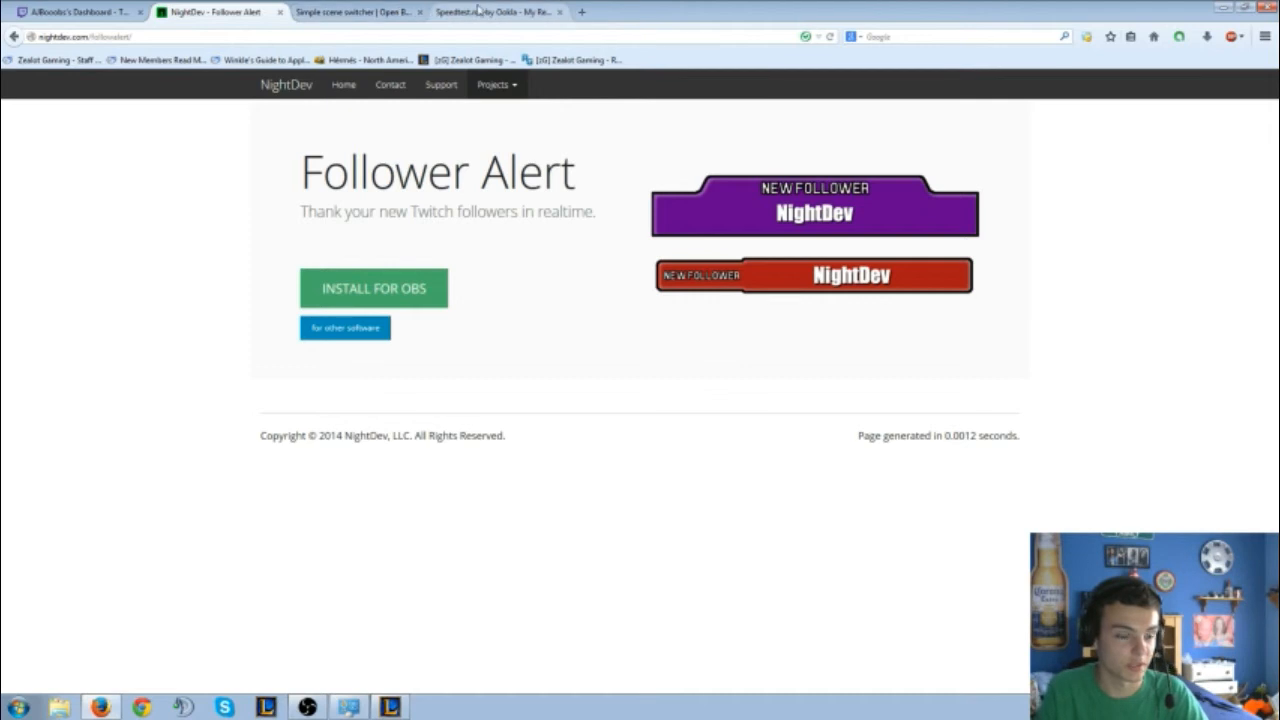
Step: View the Simple scene switcher plugin thread on the OBS forum and return to the Follower Alert page
{"action": "left_click", "coordinate": [370, 12]}
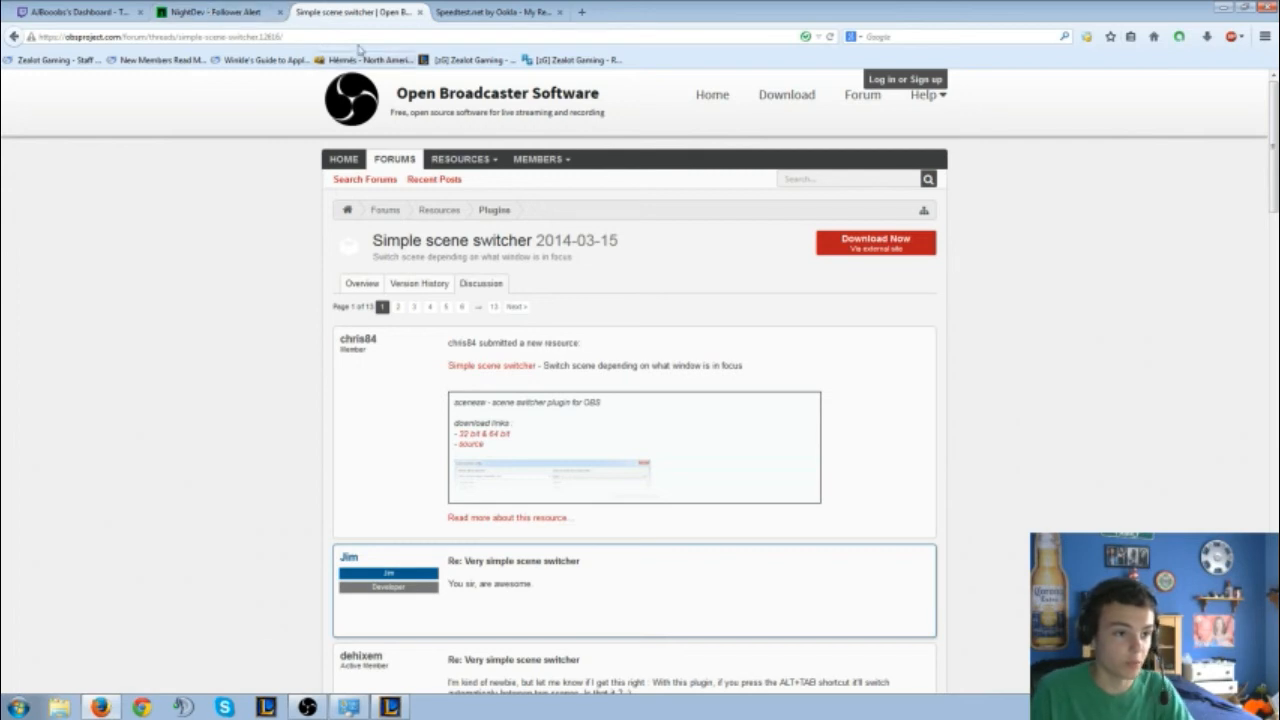
{"action": "left_click", "coordinate": [232, 12]}
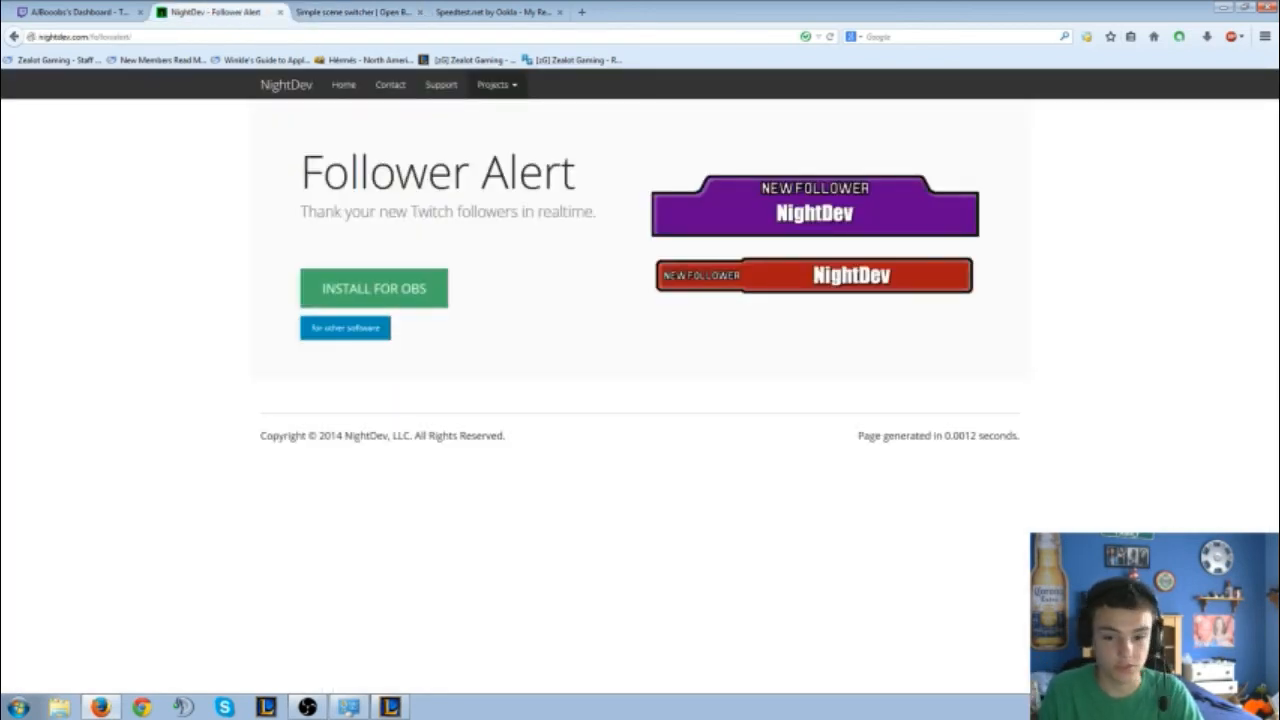